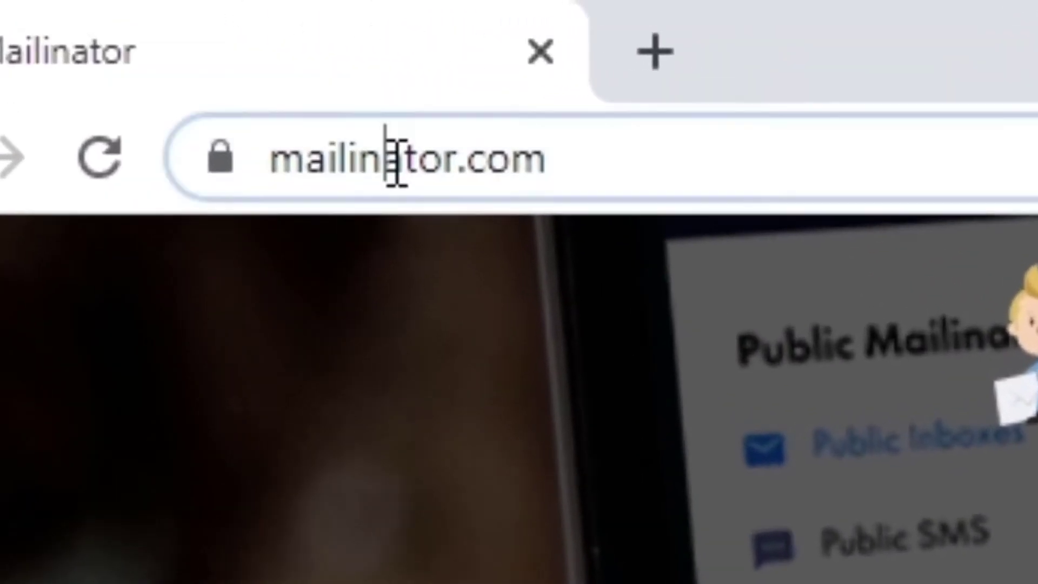
double_click(93, 27)
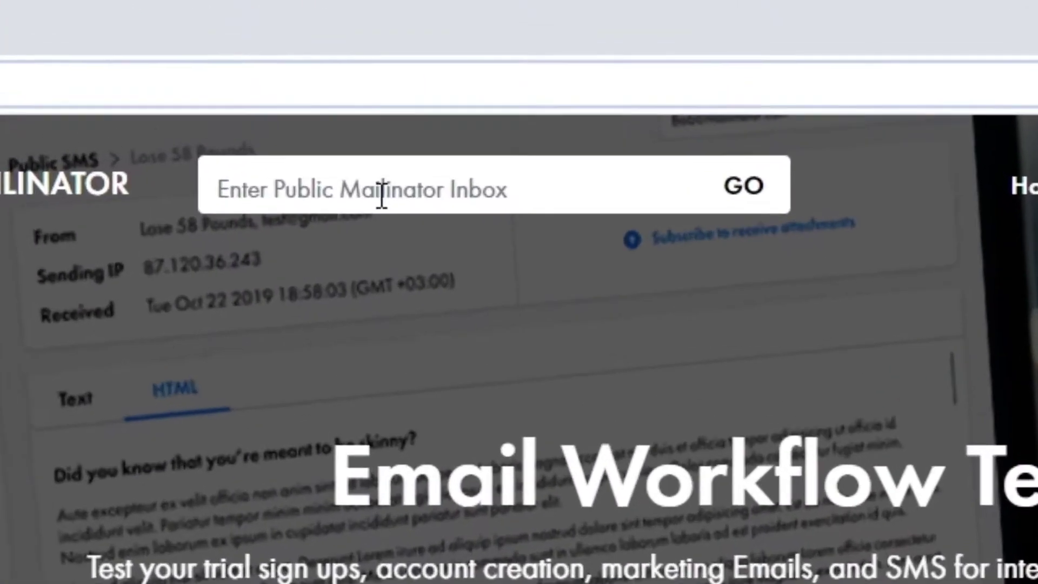
left_click(382, 191)
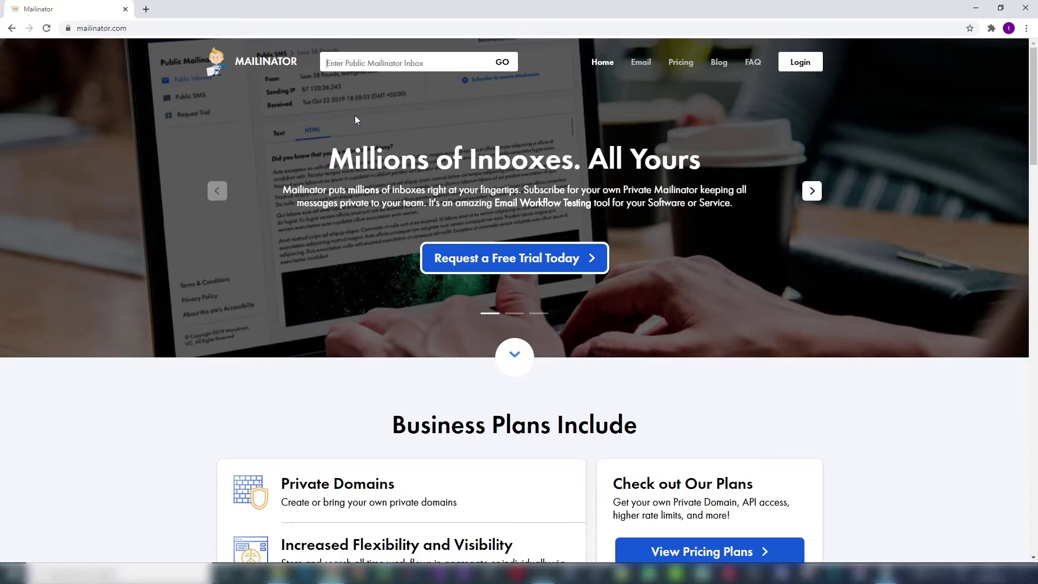
type("adrand")
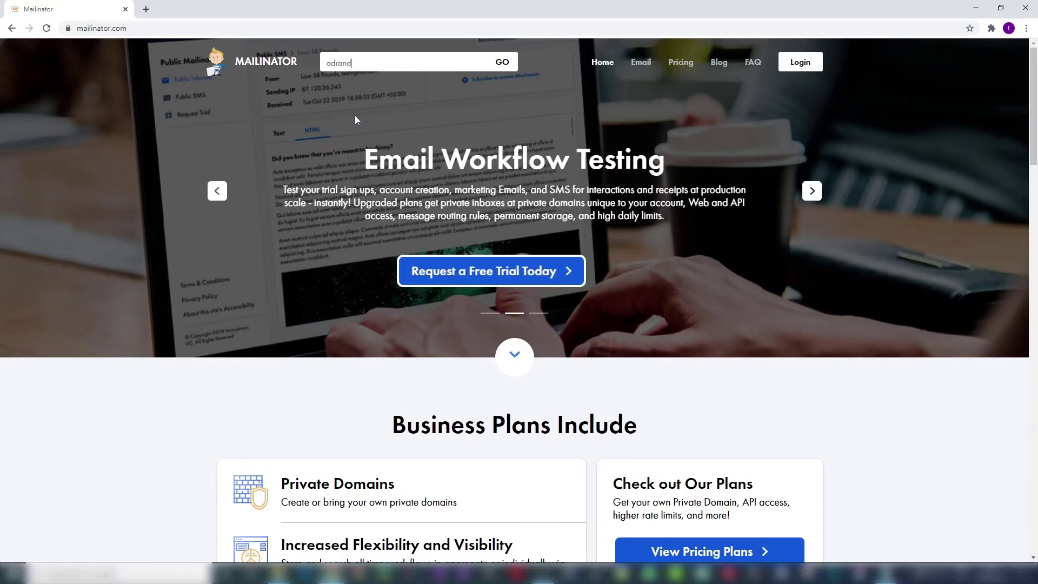
type("om43244adasdasdas")
Open the empty public inbox 'adrandom43244adasdasdas' with the GO button.
left_click(502, 63)
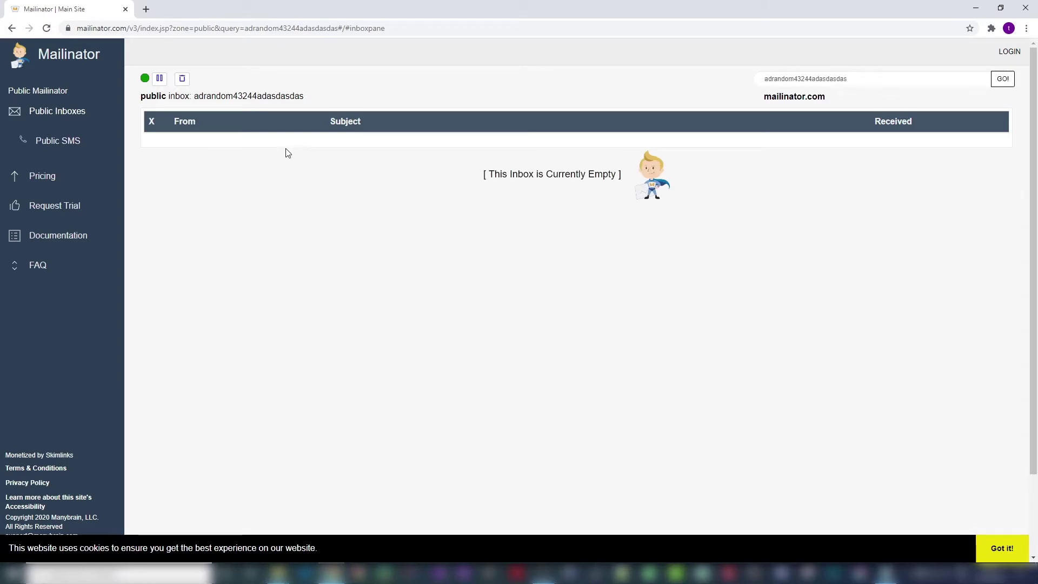
double_click(263, 98)
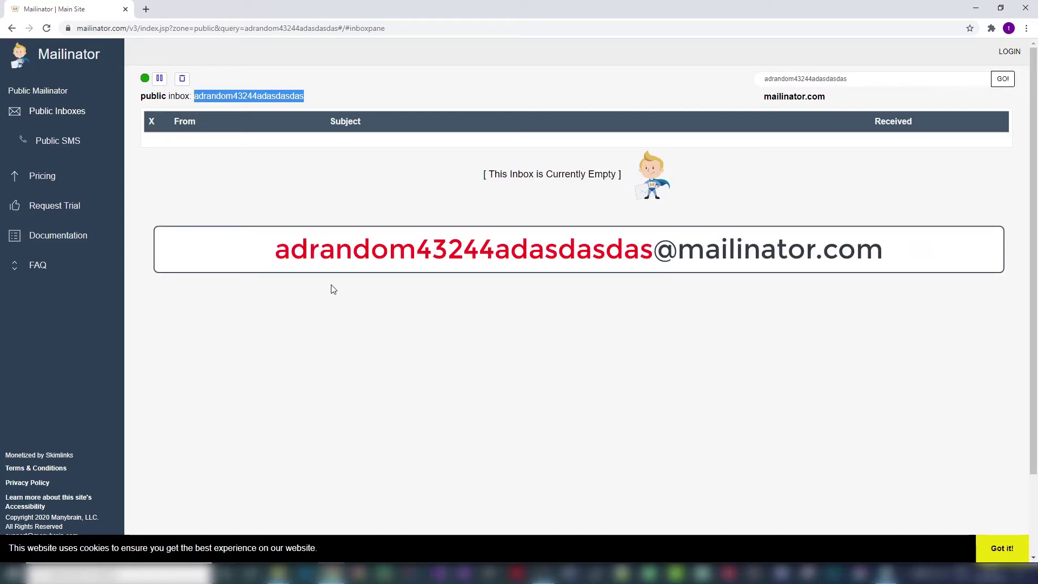
left_click(341, 94)
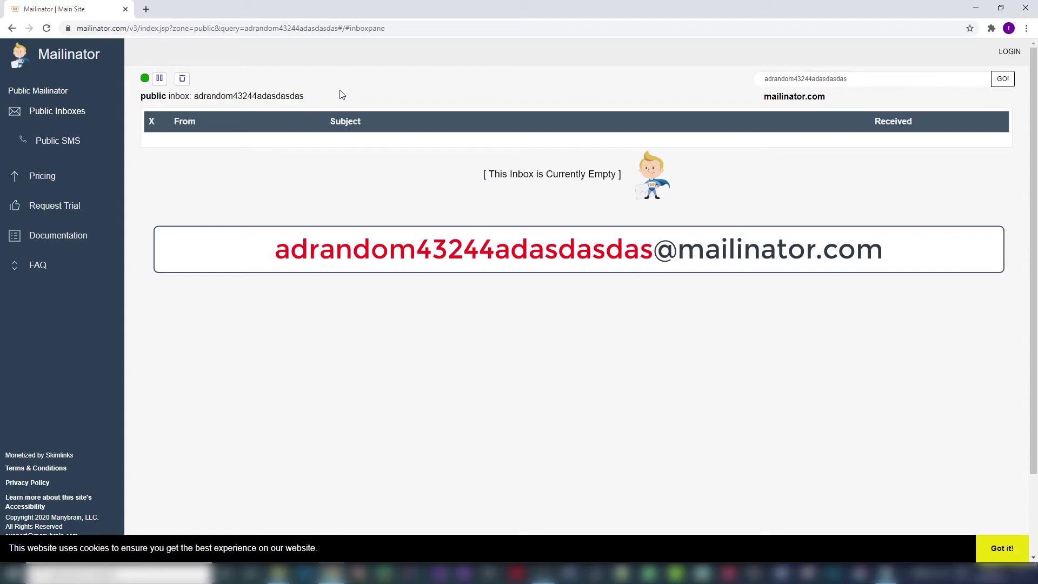